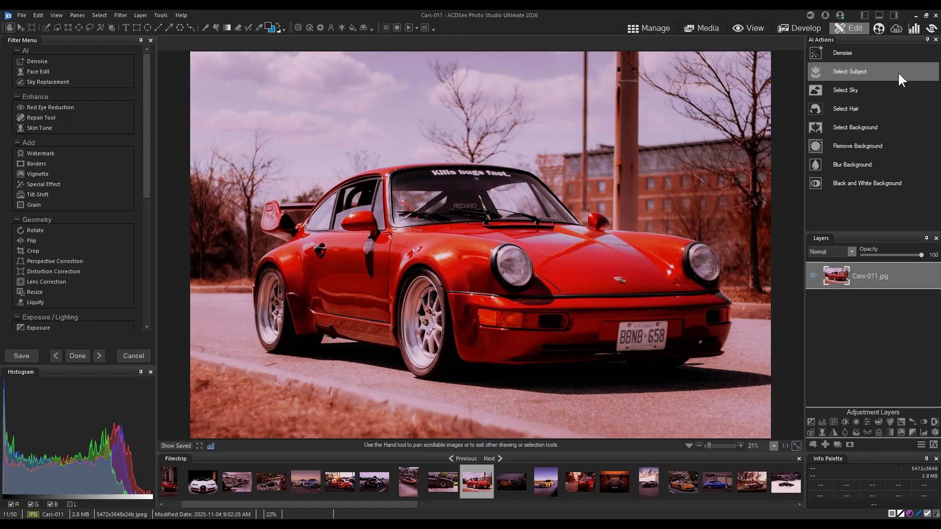
Step: Run AI Select Subject so the red car in Cars-011 is masked
{"action": "left_click", "coordinate": [855, 123]}
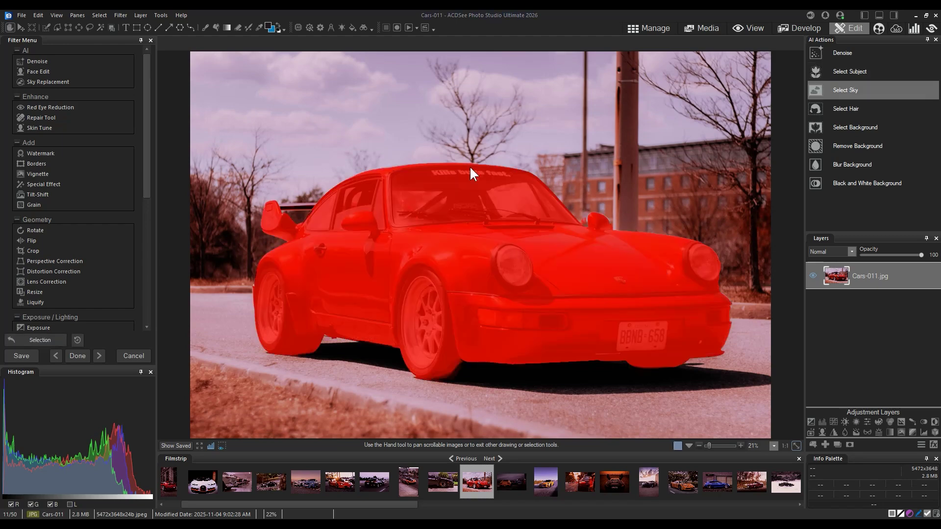
Step: Zoom to 50% and inspect the car mask edges at the windshield and rear spoiler
{"action": "scroll", "coordinate": [456, 179], "scroll_direction": "up", "scroll_amount": 4}
{"action": "mouse_move", "coordinate": [750, 392]}
{"action": "left_mouse_down"}
{"action": "mouse_move", "coordinate": [730, 399]}
{"action": "mouse_move", "coordinate": [749, 387]}
{"action": "left_mouse_up"}
{"action": "scroll", "coordinate": [522, 240], "scroll_direction": "down", "scroll_amount": 4}
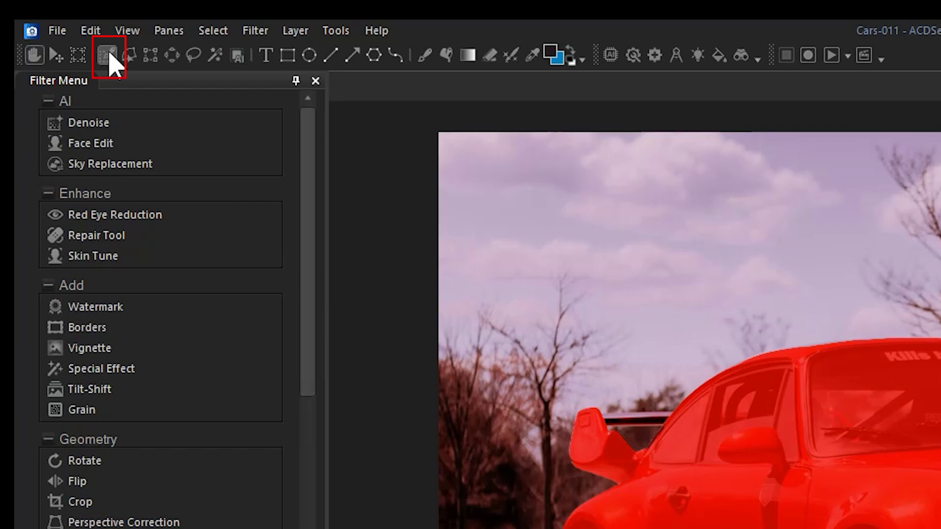
Step: Switch to the Brush Selection tool with Nib Width 205 and Magic smart brushing
{"action": "left_click", "coordinate": [108, 55]}
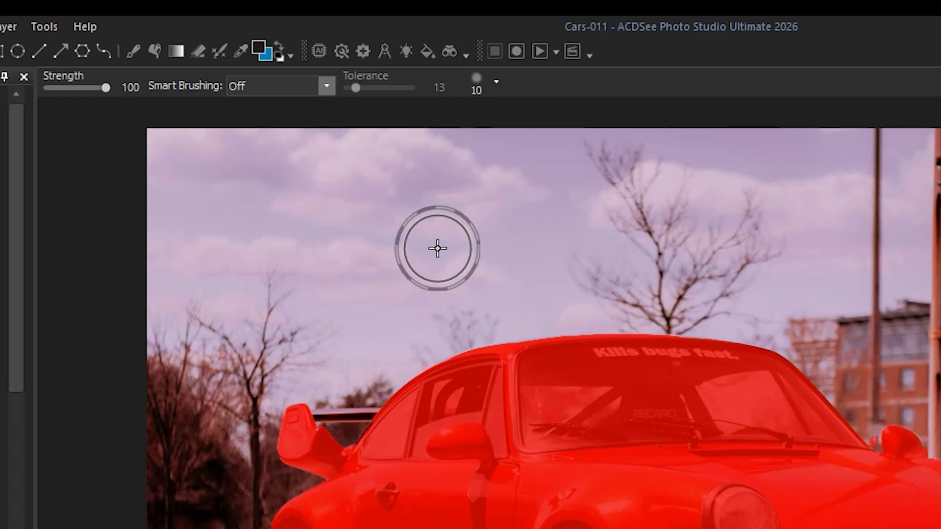
{"action": "left_click", "coordinate": [496, 82]}
{"action": "mouse_move", "coordinate": [581, 107]}
{"action": "left_mouse_down"}
{"action": "mouse_move", "coordinate": [603, 108]}
{"action": "mouse_move", "coordinate": [545, 107]}
{"action": "mouse_move", "coordinate": [616, 132]}
{"action": "mouse_move", "coordinate": [549, 133]}
{"action": "left_mouse_up"}
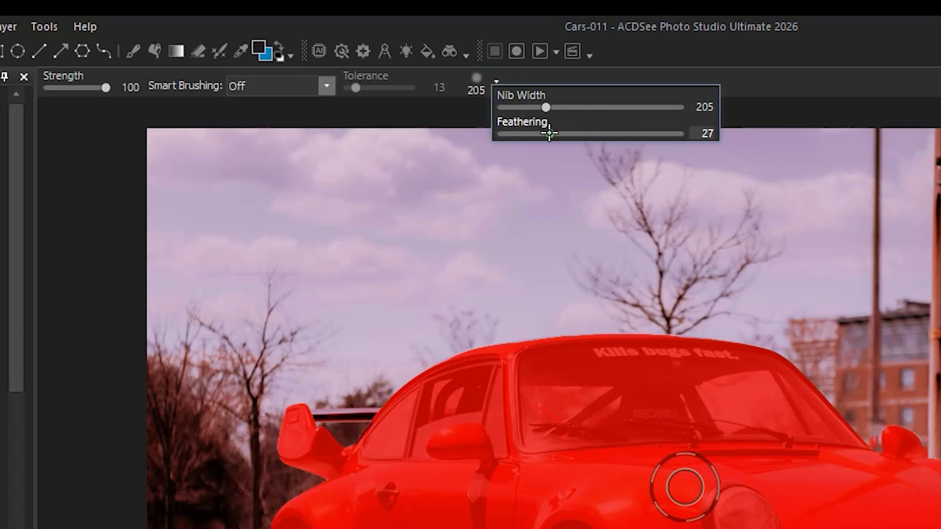
{"action": "left_click", "coordinate": [327, 86]}
{"action": "left_click", "coordinate": [301, 156]}
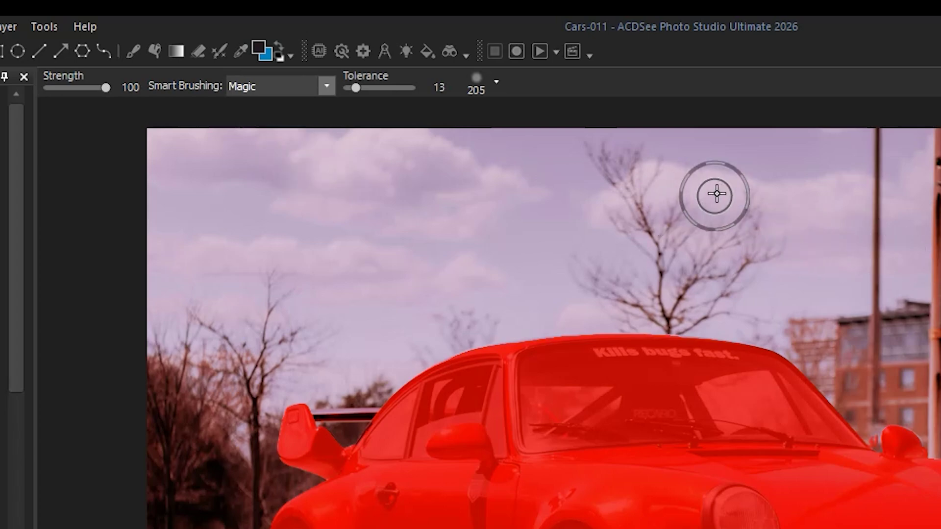
Step: Paint two sky patches above the car into the selection, raising Tolerance to 29
{"action": "mouse_move", "coordinate": [717, 194]}
{"action": "left_mouse_down"}
{"action": "mouse_move", "coordinate": [618, 186]}
{"action": "mouse_move", "coordinate": [614, 198]}
{"action": "mouse_move", "coordinate": [694, 216]}
{"action": "left_mouse_up"}
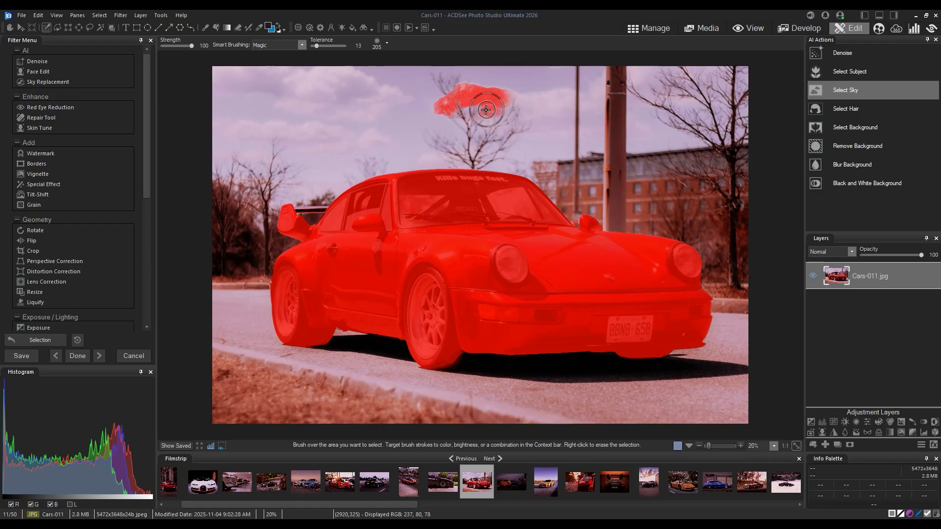
{"action": "mouse_move", "coordinate": [486, 110]}
{"action": "left_mouse_down"}
{"action": "mouse_move", "coordinate": [472, 100]}
{"action": "mouse_move", "coordinate": [544, 101]}
{"action": "mouse_move", "coordinate": [470, 97]}
{"action": "left_mouse_up"}
{"action": "mouse_move", "coordinate": [326, 82]}
{"action": "left_mouse_down"}
{"action": "mouse_move", "coordinate": [305, 84]}
{"action": "mouse_move", "coordinate": [341, 77]}
{"action": "mouse_move", "coordinate": [325, 74]}
{"action": "mouse_move", "coordinate": [387, 96]}
{"action": "mouse_move", "coordinate": [296, 95]}
{"action": "left_mouse_up"}
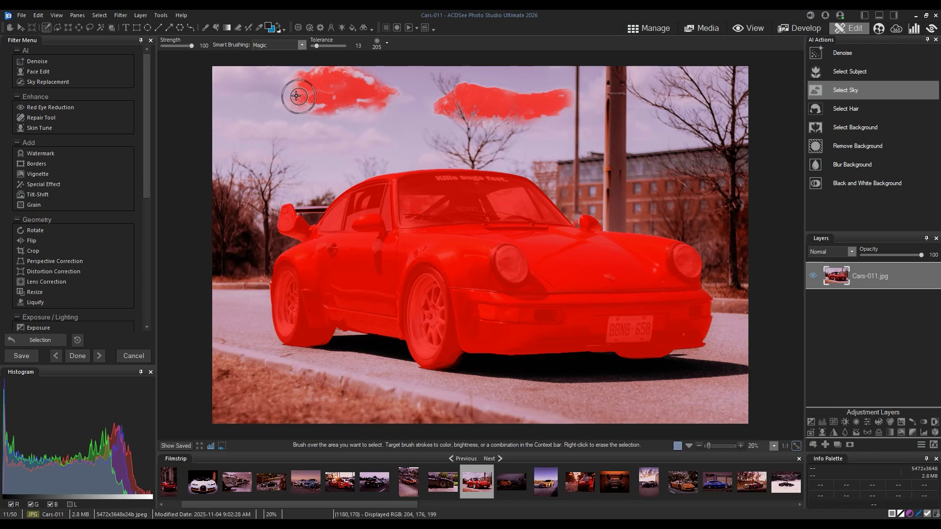
{"action": "left_click_drag", "start_coordinate": [317, 45], "coordinate": [322, 45]}
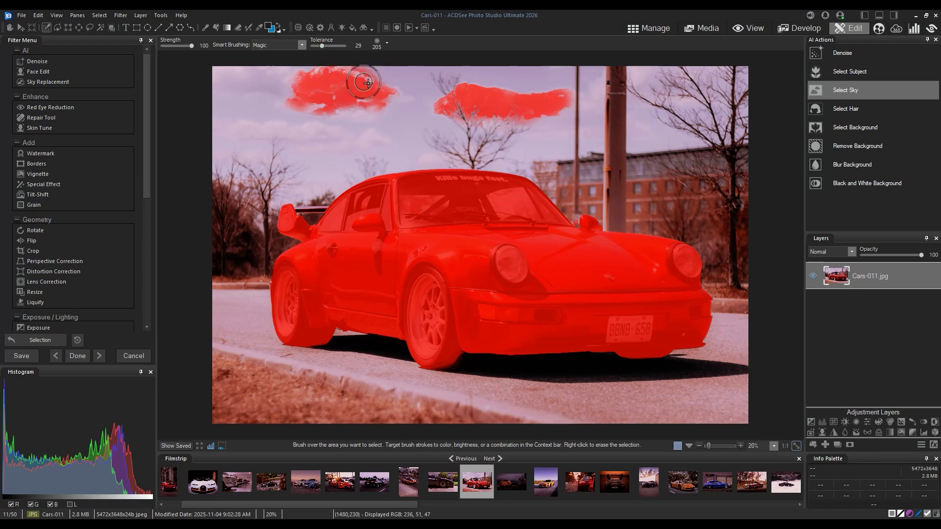
{"action": "mouse_move", "coordinate": [368, 83]}
{"action": "left_mouse_down"}
{"action": "mouse_move", "coordinate": [334, 72]}
{"action": "mouse_move", "coordinate": [319, 91]}
{"action": "mouse_move", "coordinate": [392, 95]}
{"action": "mouse_move", "coordinate": [348, 106]}
{"action": "mouse_move", "coordinate": [281, 98]}
{"action": "mouse_move", "coordinate": [387, 95]}
{"action": "left_mouse_up"}
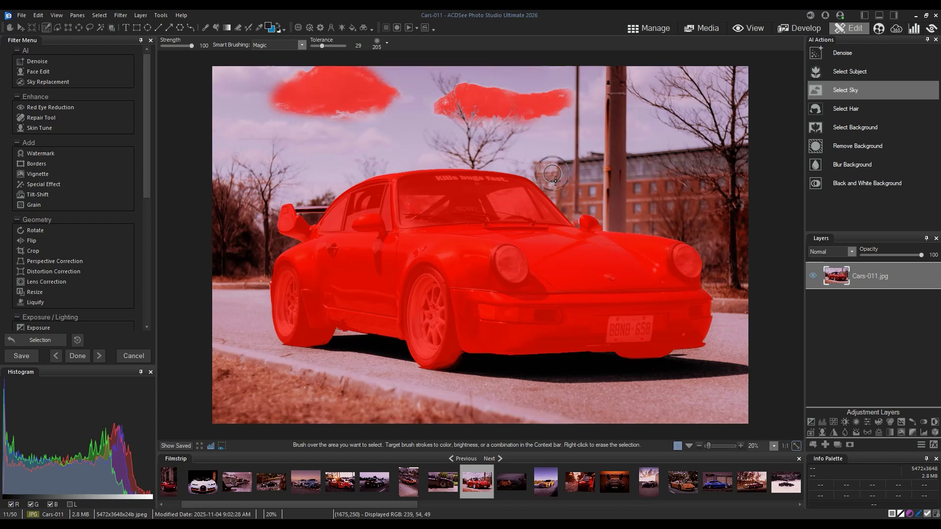
Step: Turn Smart Brushing off and erase the sky patches from the selection
{"action": "left_click", "coordinate": [302, 45]}
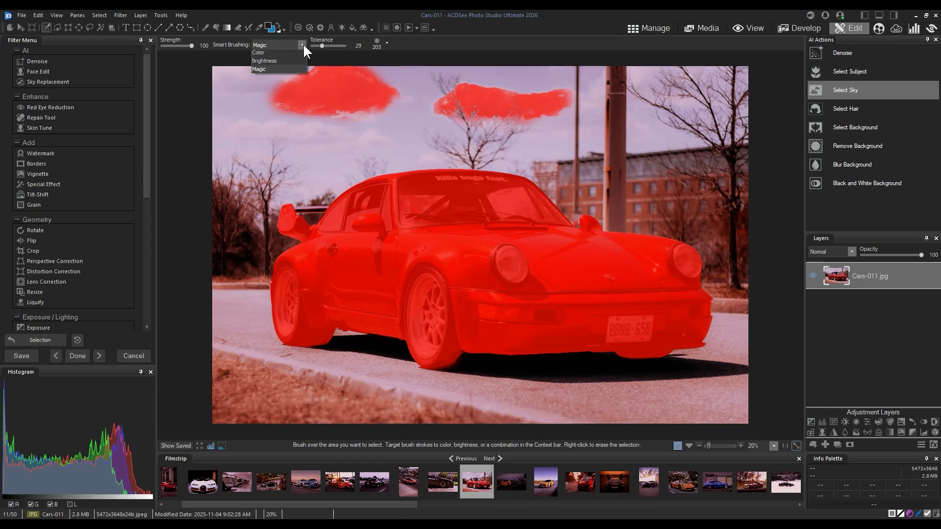
{"action": "scroll", "coordinate": [304, 49], "scroll_direction": "up", "scroll_amount": 3}
{"action": "mouse_move", "coordinate": [382, 123]}
{"action": "left_mouse_down"}
{"action": "mouse_move", "coordinate": [249, 97]}
{"action": "mouse_move", "coordinate": [416, 97]}
{"action": "mouse_move", "coordinate": [423, 78]}
{"action": "mouse_move", "coordinate": [259, 60]}
{"action": "mouse_move", "coordinate": [428, 93]}
{"action": "mouse_move", "coordinate": [556, 101]}
{"action": "mouse_move", "coordinate": [534, 116]}
{"action": "left_mouse_up"}
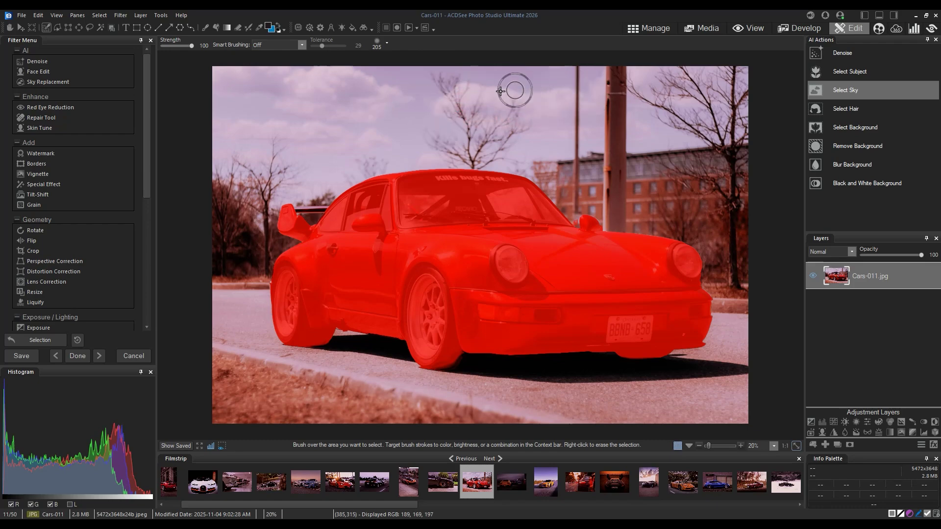
Step: Zoom to 100% on the rear spoiler and brush the spoiler bar into the selection
{"action": "scroll", "coordinate": [414, 185], "scroll_direction": "up", "scroll_amount": 3}
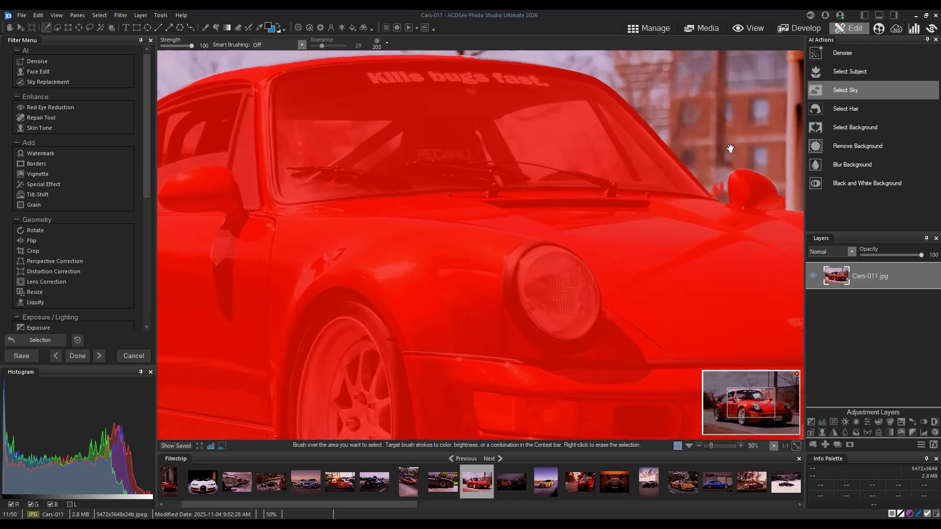
{"action": "left_click_drag", "start_coordinate": [730, 148], "coordinate": [503, 214]}
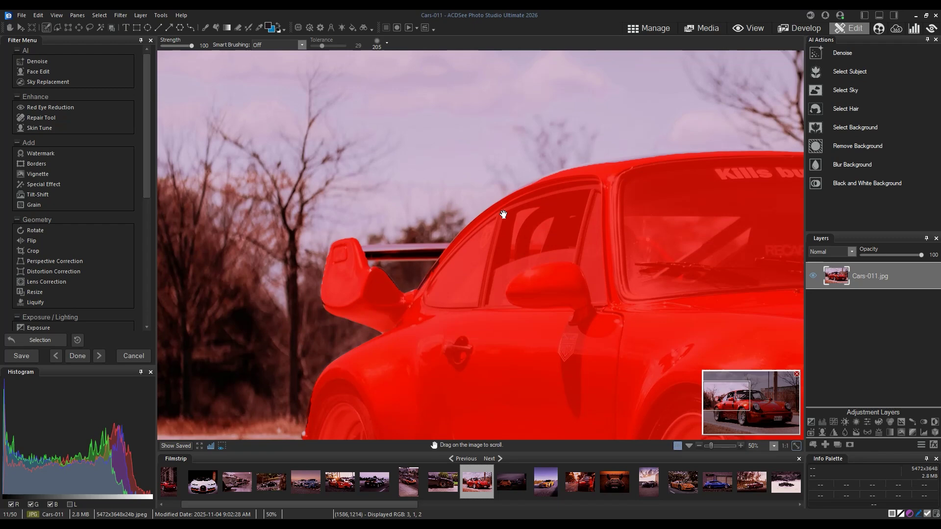
{"action": "scroll", "coordinate": [399, 223], "scroll_direction": "up", "scroll_amount": 2}
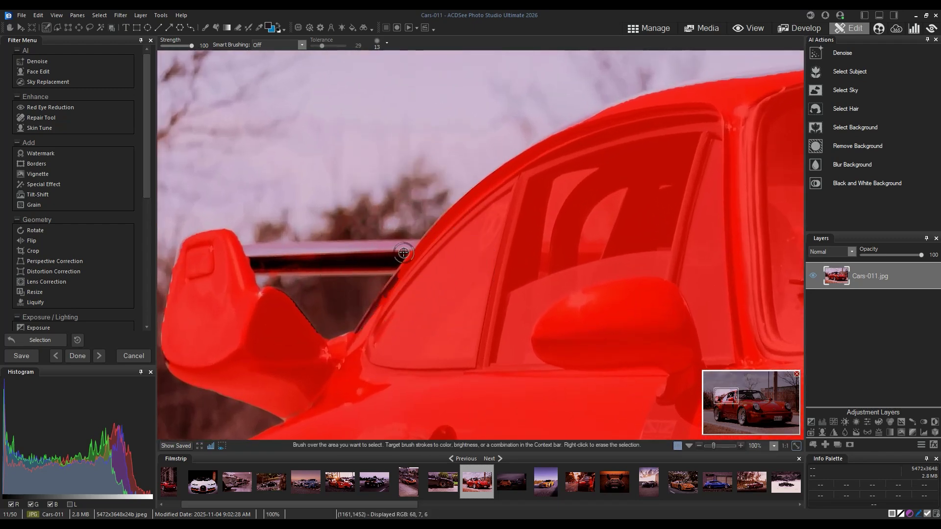
{"action": "mouse_move", "coordinate": [403, 253]}
{"action": "left_mouse_down"}
{"action": "mouse_move", "coordinate": [416, 247]}
{"action": "mouse_move", "coordinate": [248, 251]}
{"action": "mouse_move", "coordinate": [242, 262]}
{"action": "mouse_move", "coordinate": [409, 261]}
{"action": "mouse_move", "coordinate": [240, 265]}
{"action": "mouse_move", "coordinate": [368, 253]}
{"action": "left_mouse_up"}
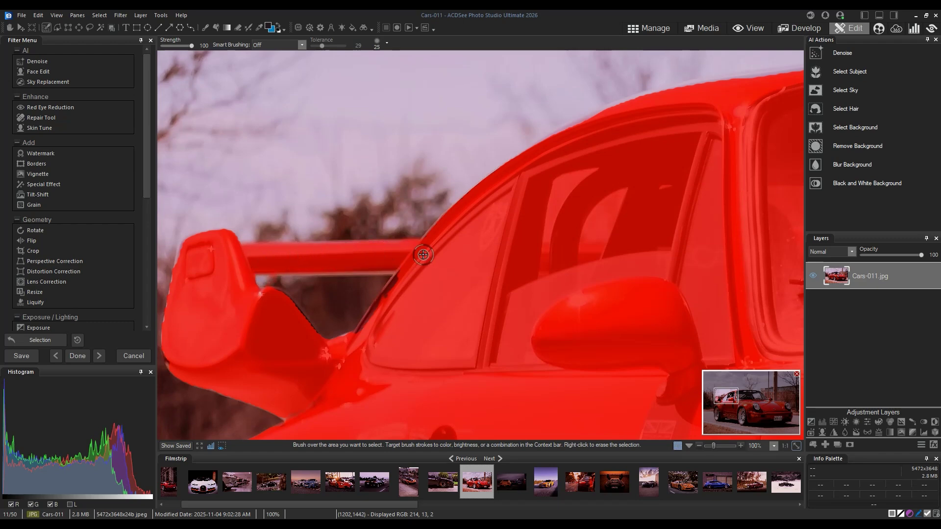
{"action": "scroll", "coordinate": [423, 254], "scroll_direction": "down", "scroll_amount": 5}
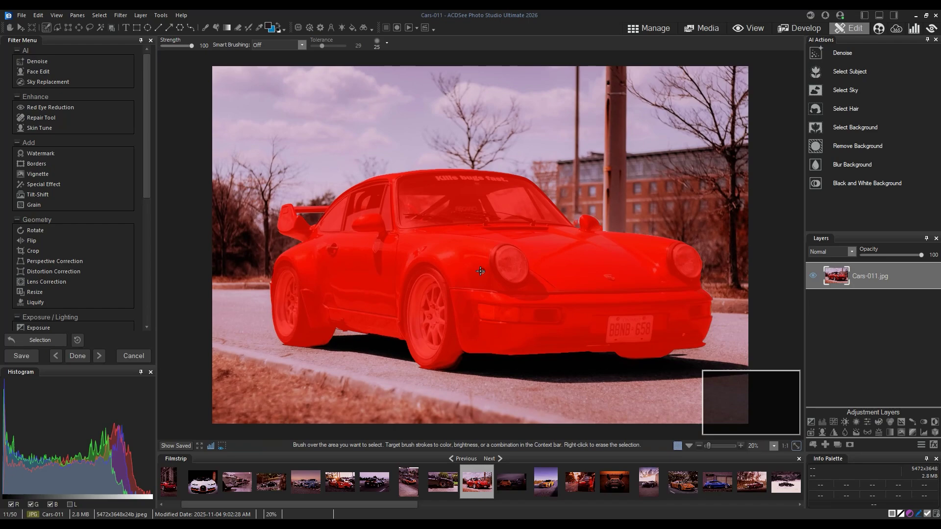
{"action": "scroll", "coordinate": [399, 240], "scroll_direction": "up", "scroll_amount": 2}
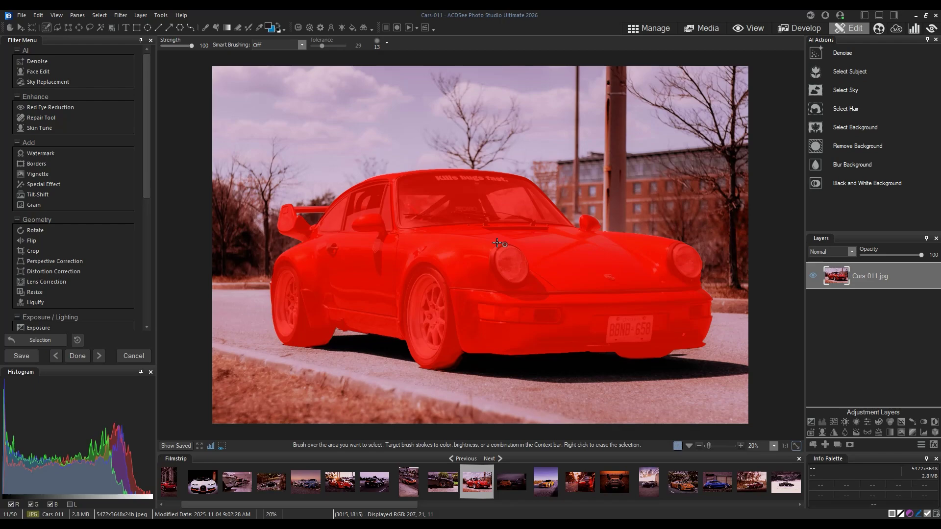
Step: Open the Select menu
{"action": "left_click", "coordinate": [98, 14]}
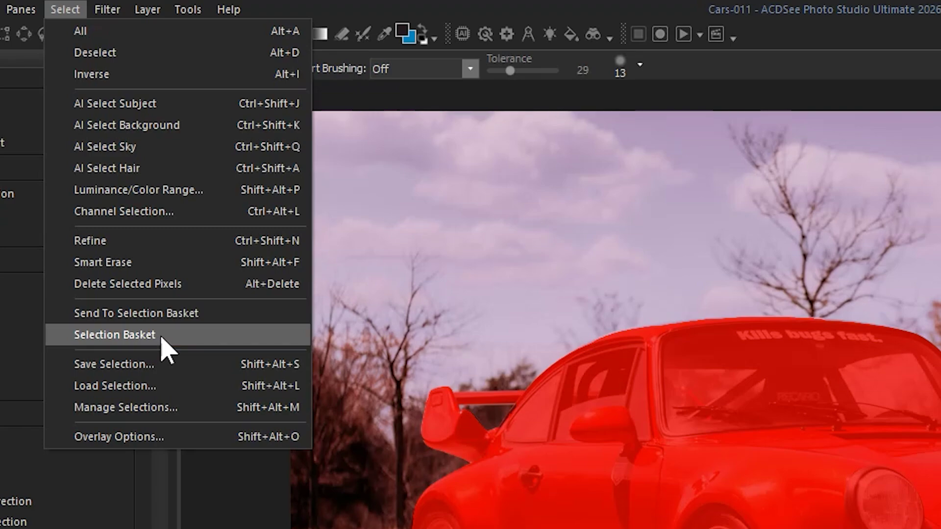
Step: Open the Selection Basket and save the car mask as Selection 1
{"action": "left_click", "coordinate": [162, 337]}
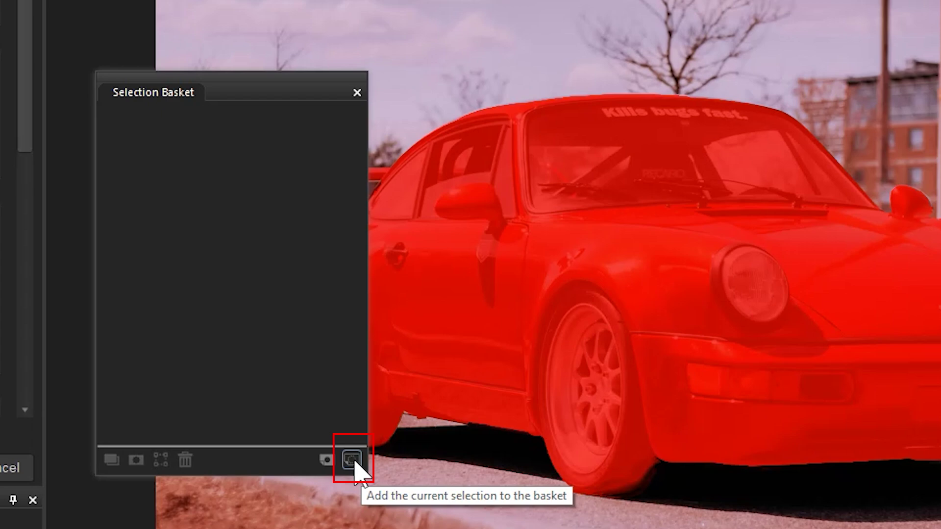
{"action": "left_click", "coordinate": [353, 463]}
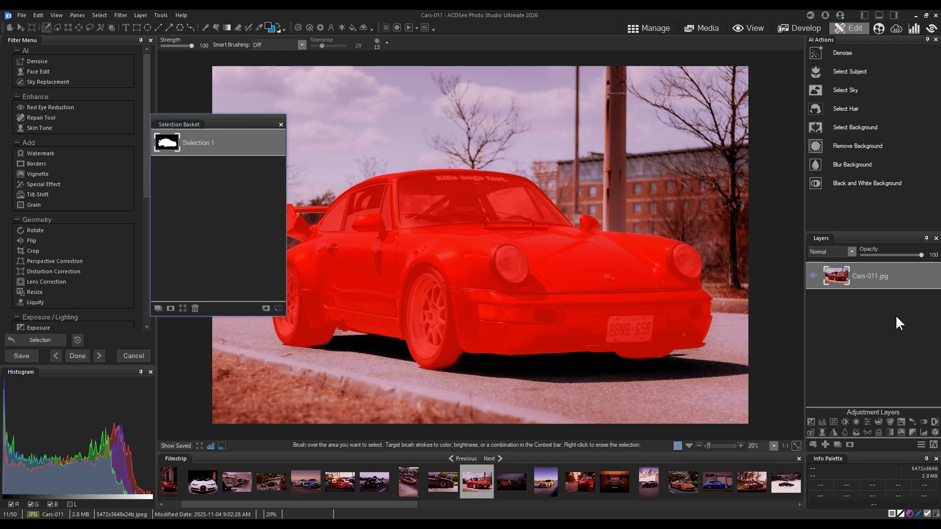
Step: Add a Sharpen adjustment layer on the car with Radius 6 and Strength 81
{"action": "left_click", "coordinate": [833, 430]}
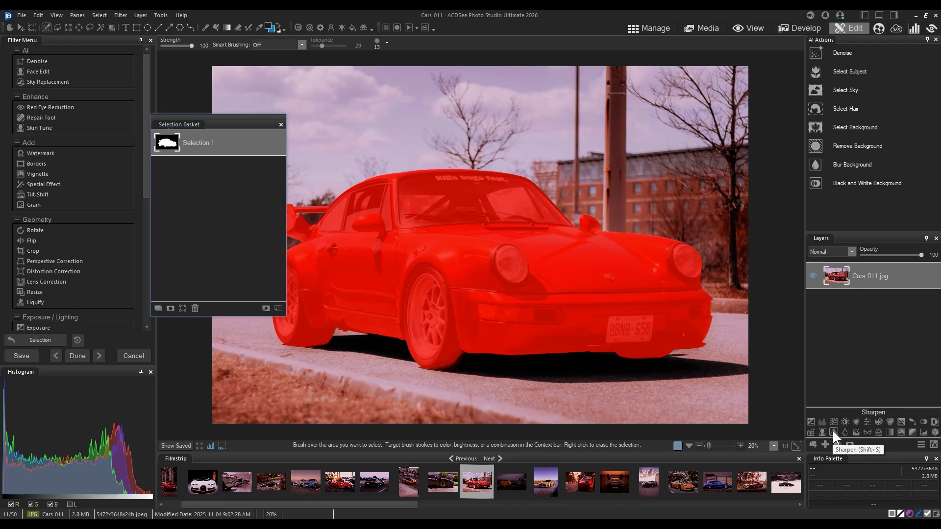
{"action": "left_click_drag", "start_coordinate": [823, 373], "coordinate": [907, 354]}
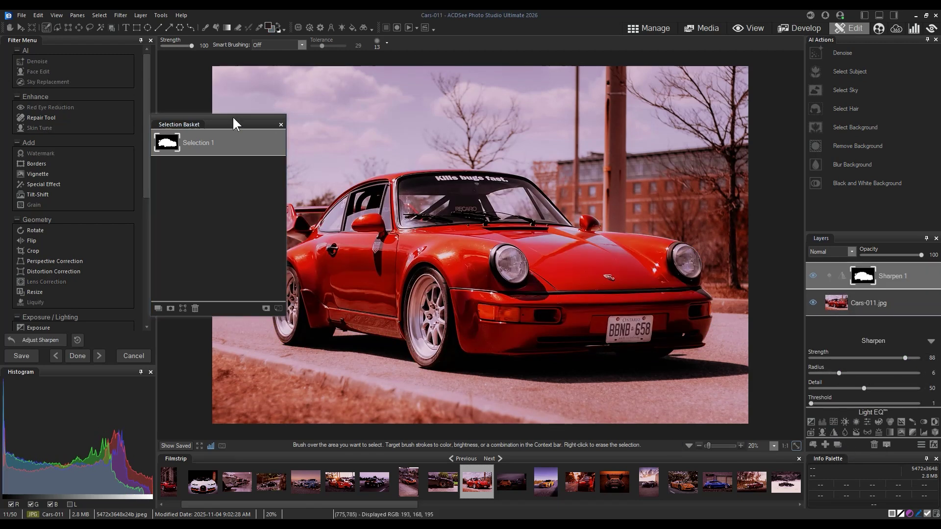
{"action": "left_click_drag", "start_coordinate": [235, 123], "coordinate": [193, 101]}
{"action": "left_click_drag", "start_coordinate": [900, 355], "coordinate": [898, 361]}
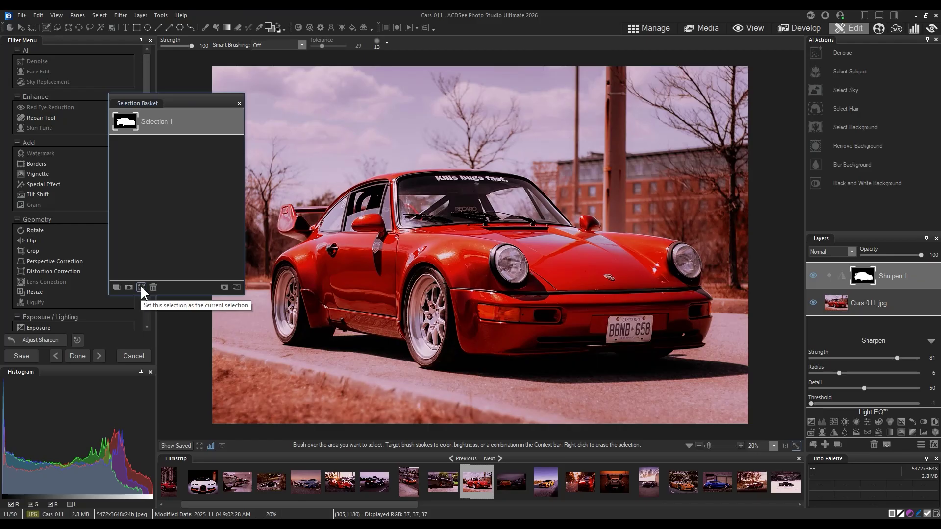
Step: Reload Selection 1 and add an Exposure layer on the car at +0.42 eV
{"action": "left_click", "coordinate": [213, 413]}
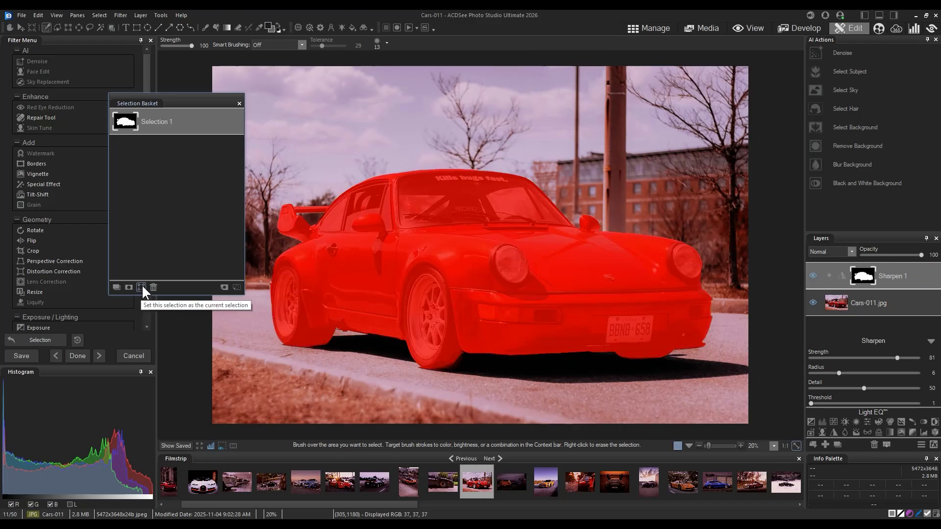
{"action": "left_click", "coordinate": [811, 420]}
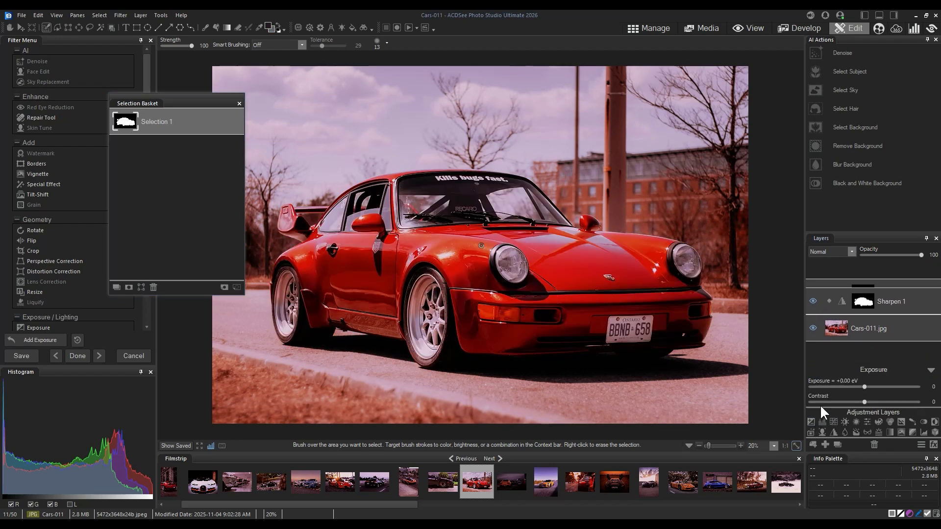
{"action": "mouse_move", "coordinate": [863, 384]}
{"action": "left_mouse_down"}
{"action": "mouse_move", "coordinate": [886, 385]}
{"action": "mouse_move", "coordinate": [877, 385]}
{"action": "left_mouse_up"}
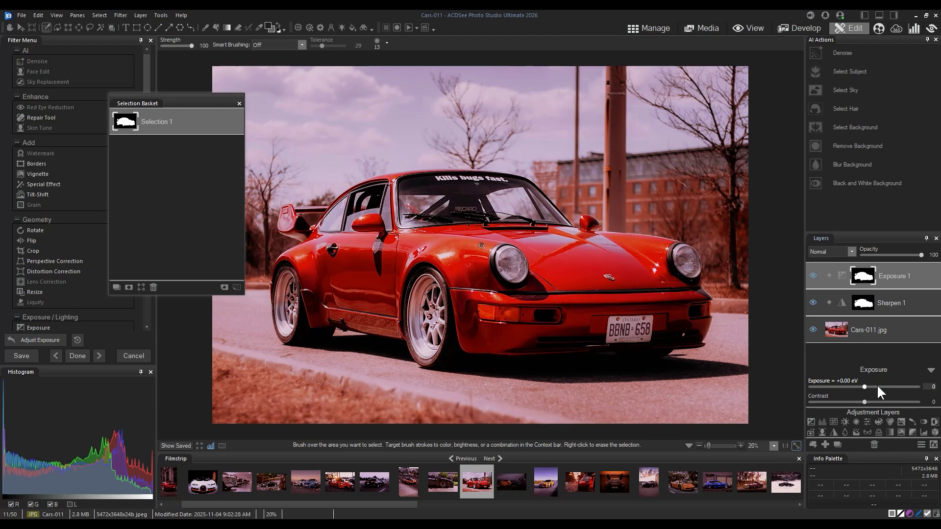
{"action": "left_click_drag", "start_coordinate": [877, 384], "coordinate": [875, 386]}
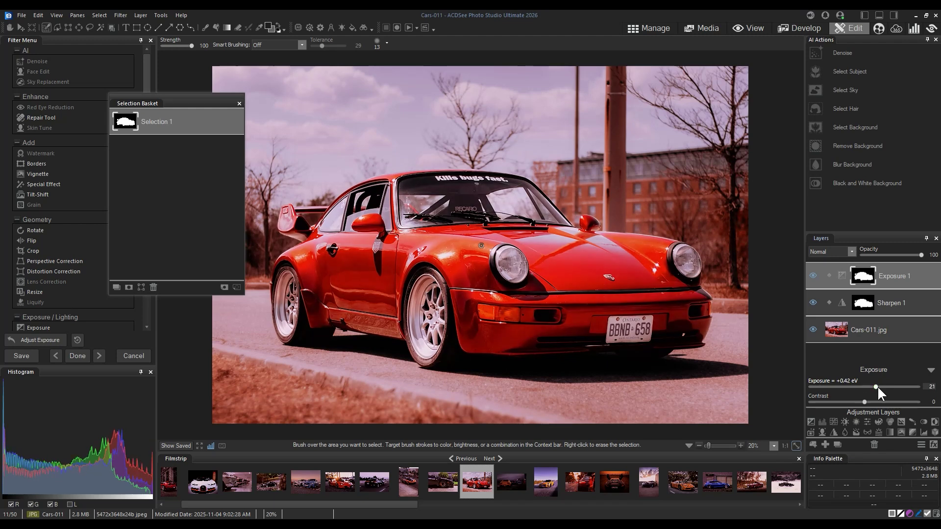